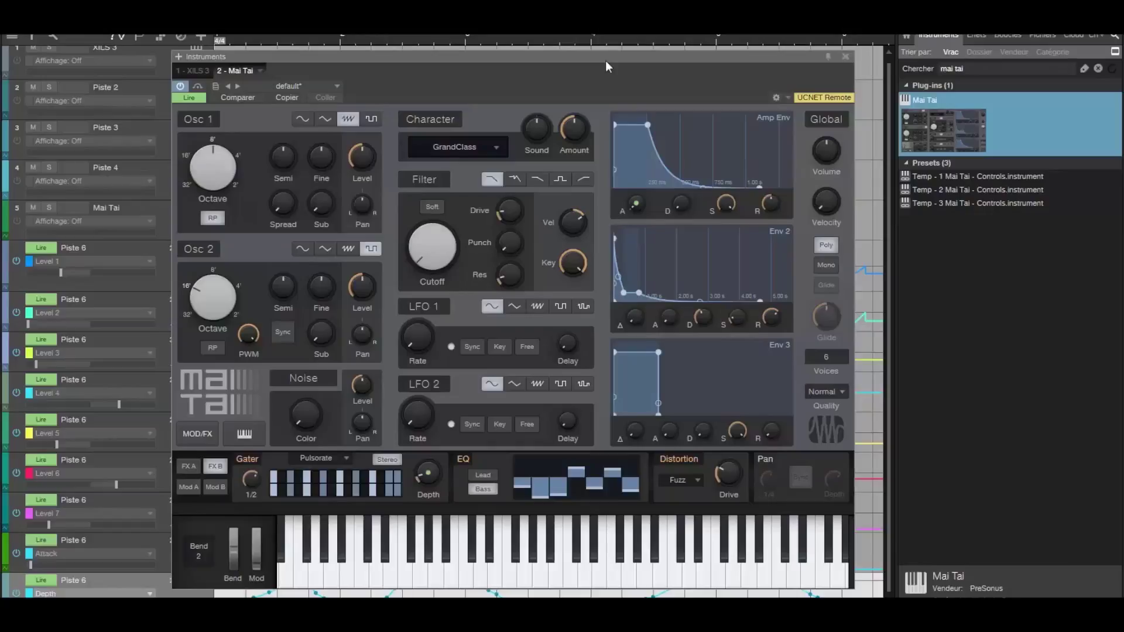
Adjust the Mai Tai filter cutoff and move the Mai Tai and Arpeggiator windows clear of each other.
left_click_drag(431, 237, 431, 246)
left_click_drag(549, 214, 499, 45)
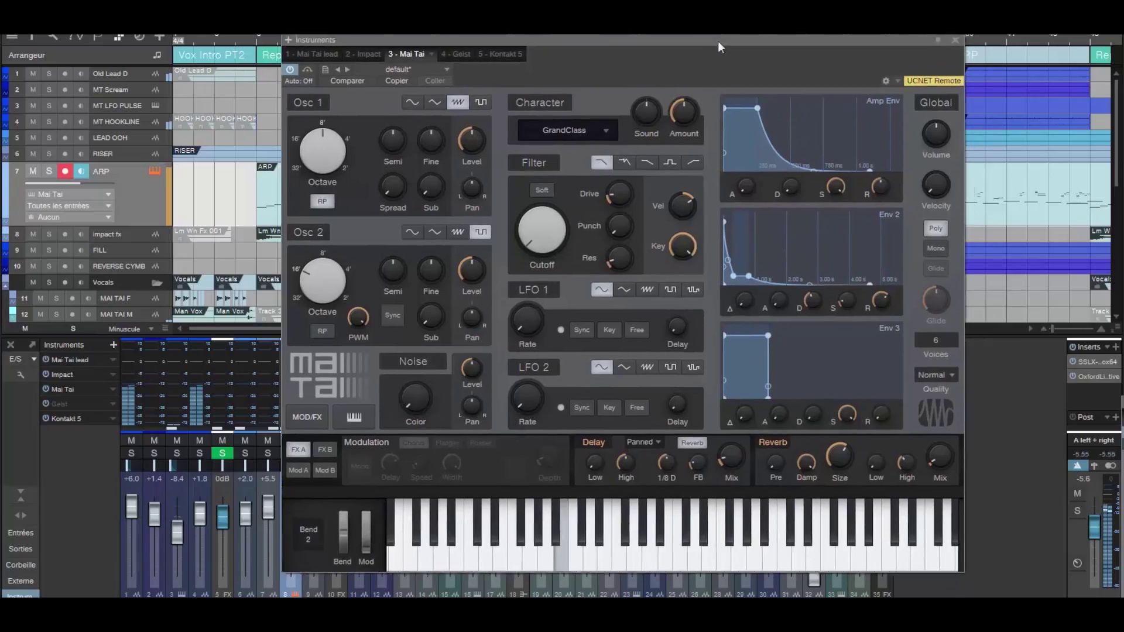
left_click_drag(718, 41, 525, 58)
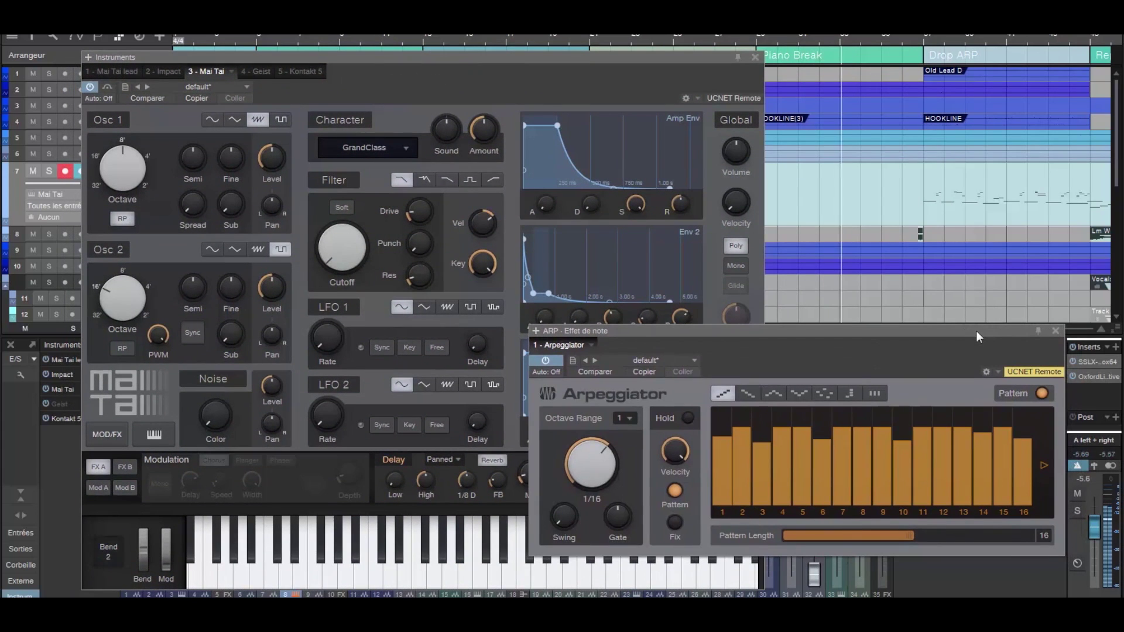
left_click_drag(975, 331, 1000, 347)
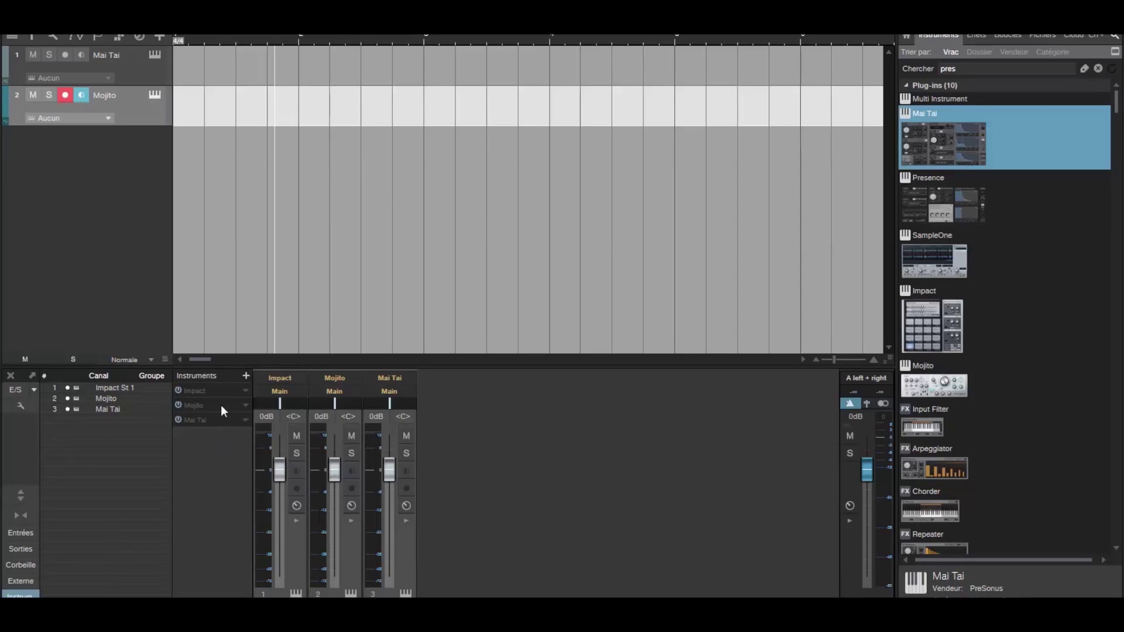
Combine Impact, Mojito and Mai Tai into a Multi Instrument, start Mai Tai's key range at E 3 and lower Mojito's upper limit.
left_click_drag(221, 406, 226, 390)
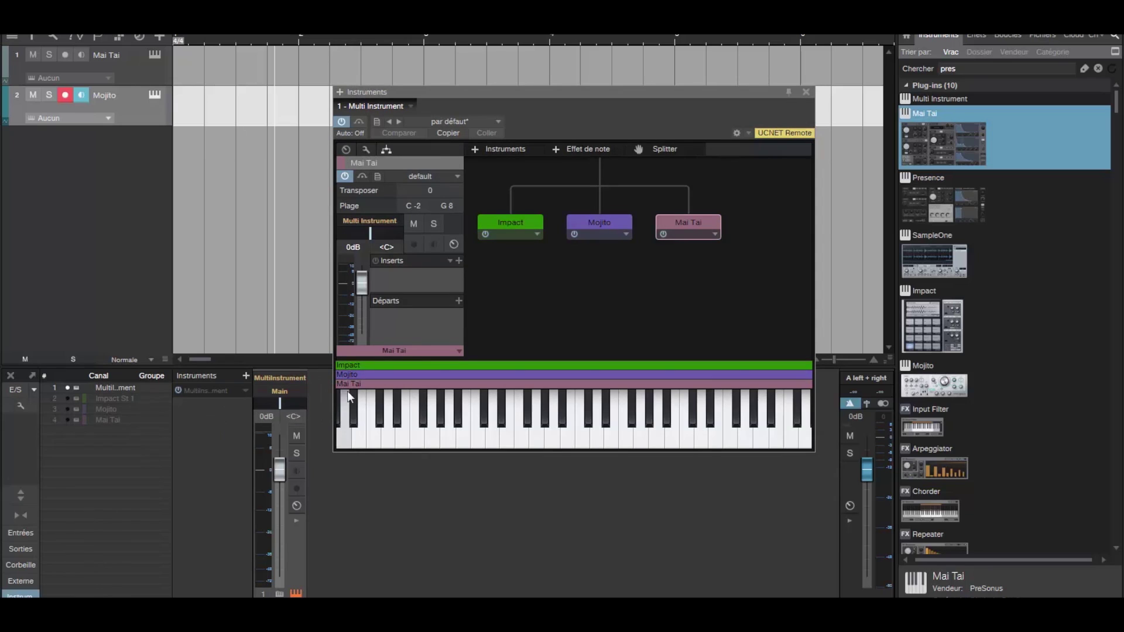
left_click_drag(448, 388, 614, 399)
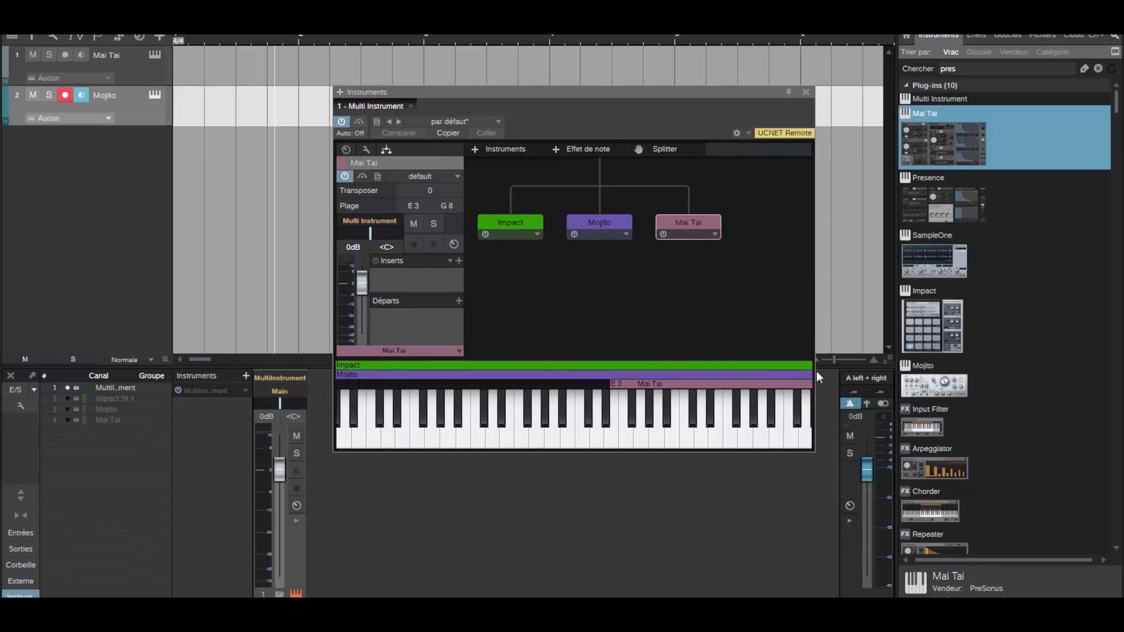
left_click_drag(812, 374, 650, 374)
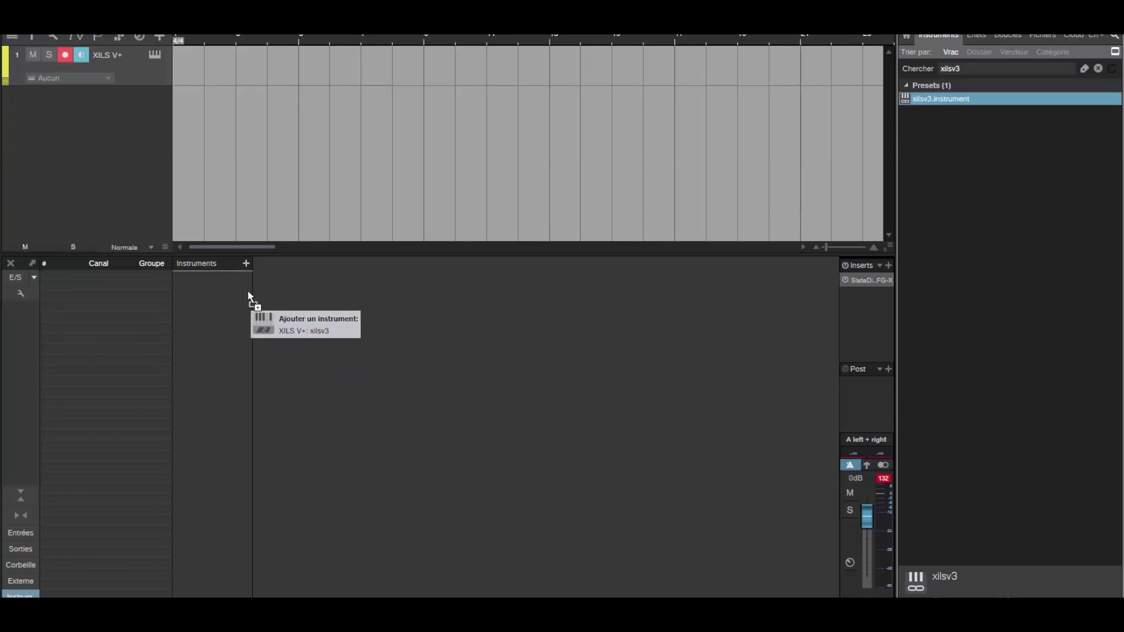
Add the xilsv3 instrument preset, move its window aside and open the SSL X-Verb insert on its channel.
left_click_drag(248, 293, 213, 296)
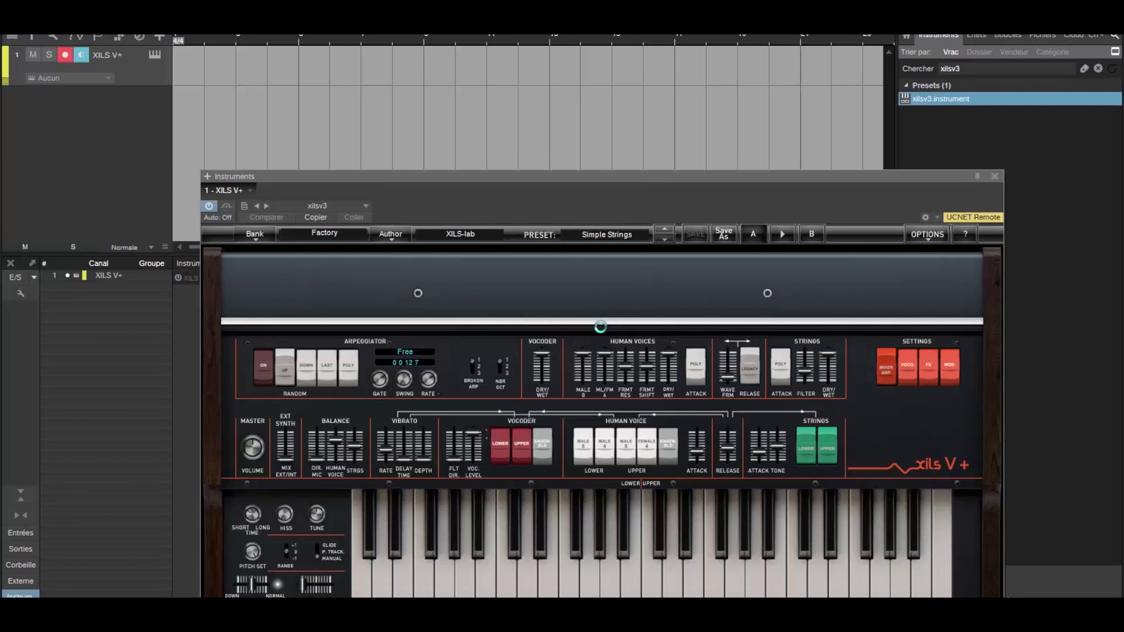
left_click_drag(489, 183, 739, 180)
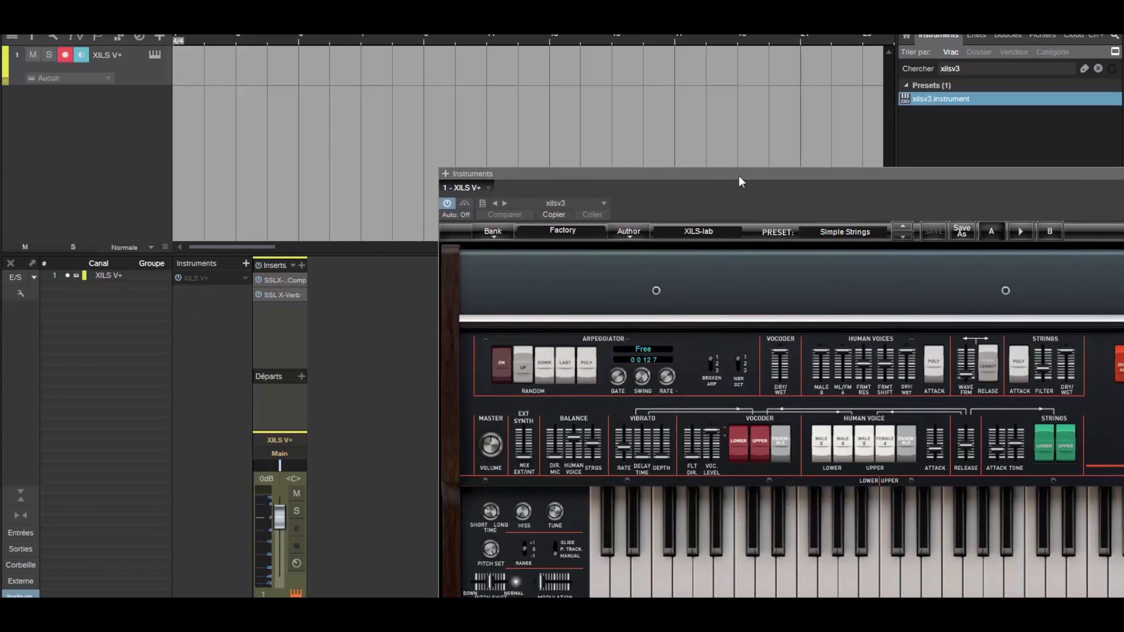
double_click(291, 295)
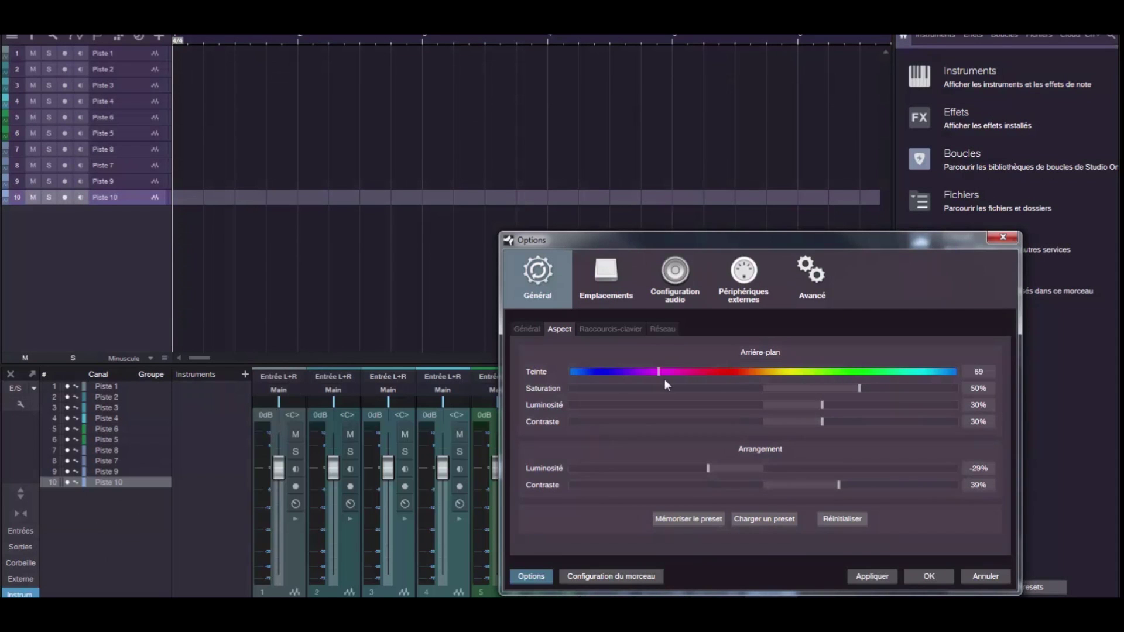
Set the background hue to 201 and raise the arrangement brightness in the appearance options.
left_click_drag(755, 396, 793, 397)
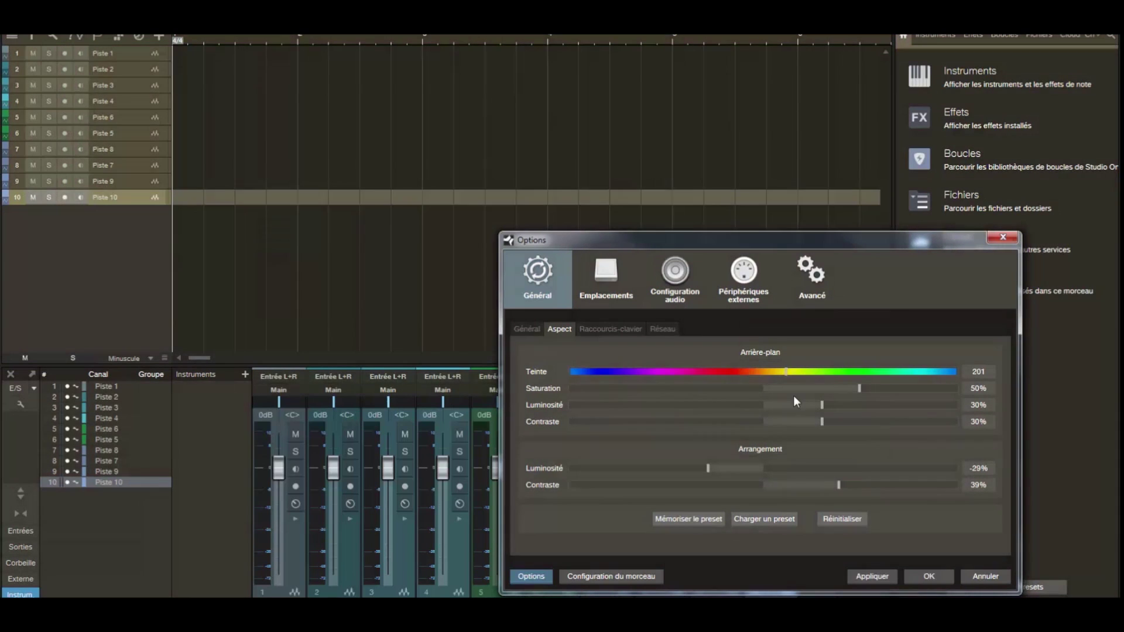
left_click_drag(875, 470, 989, 461)
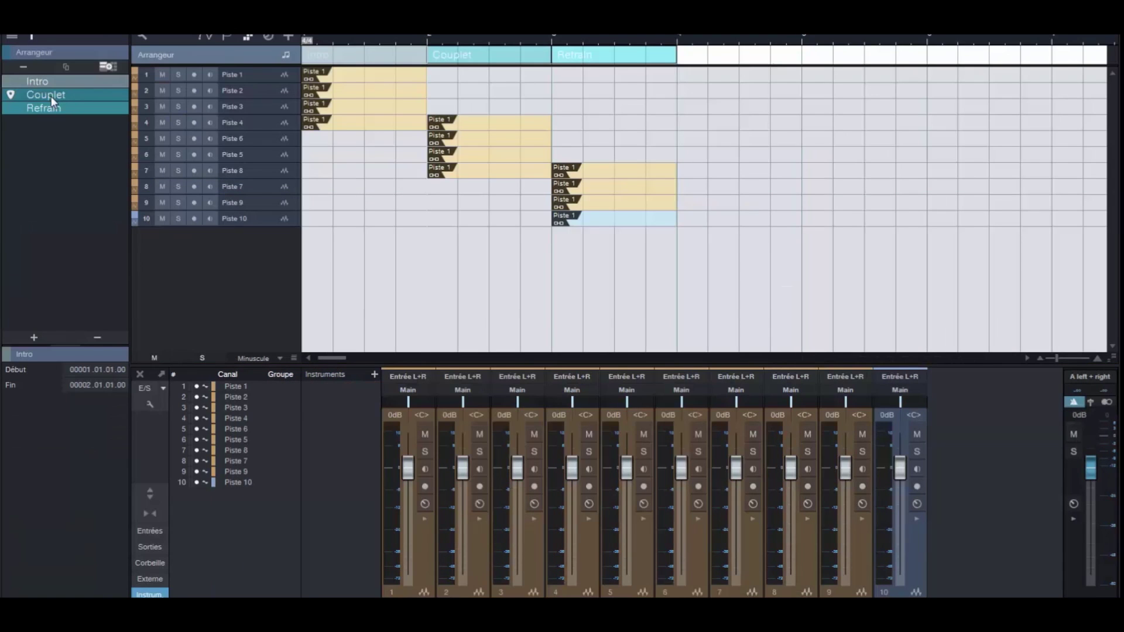
Duplicate the Intro section twice and the Couplet section twice in the arranger track.
left_click(66, 65)
left_click(65, 66)
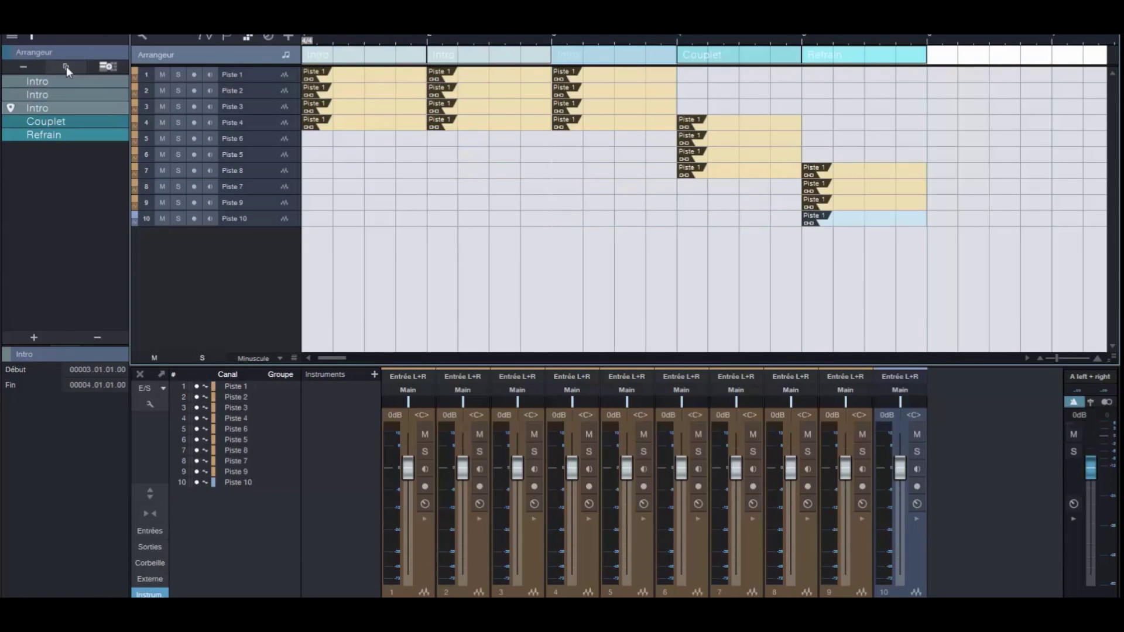
left_click(59, 122)
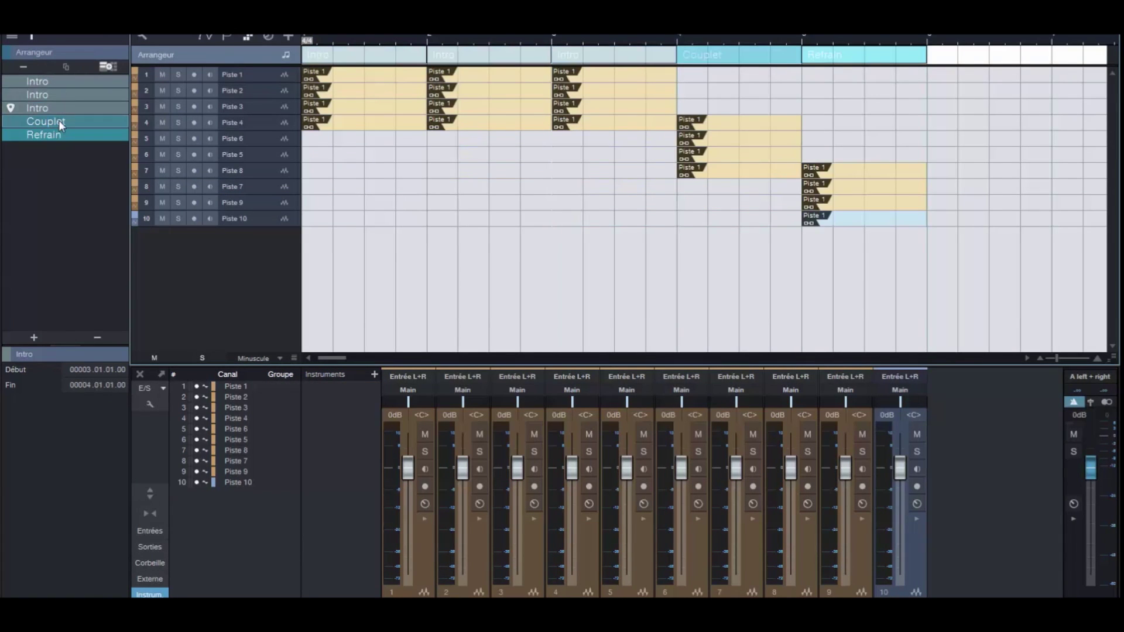
left_click(67, 65)
left_click(67, 66)
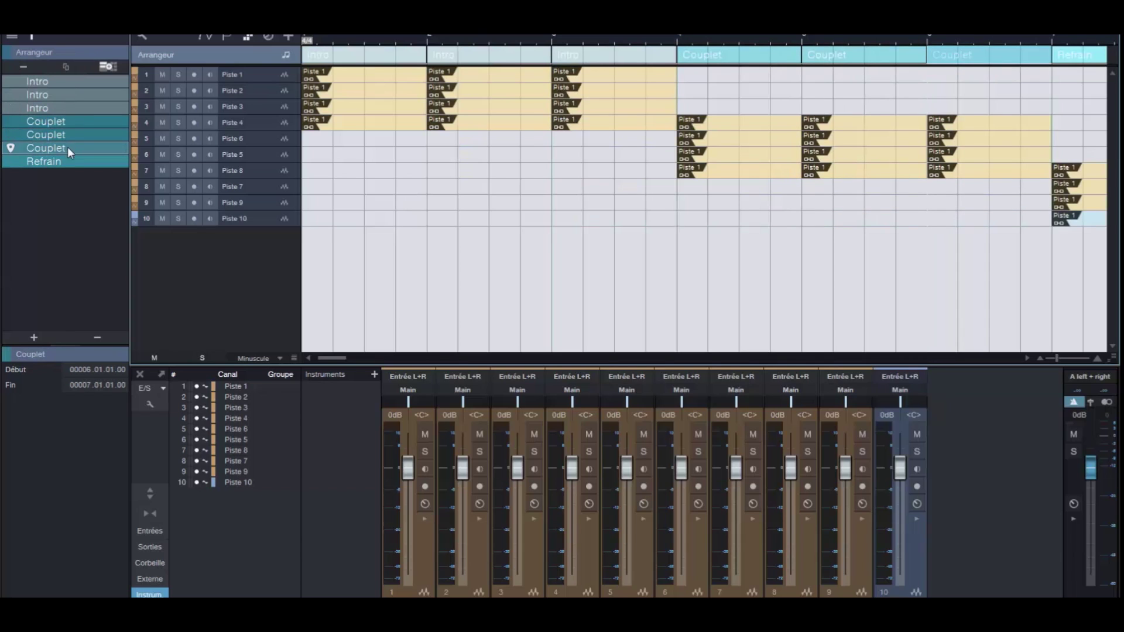
Move two Couplet sections up so that they directly follow the first Intro.
left_click_drag(67, 146, 76, 87)
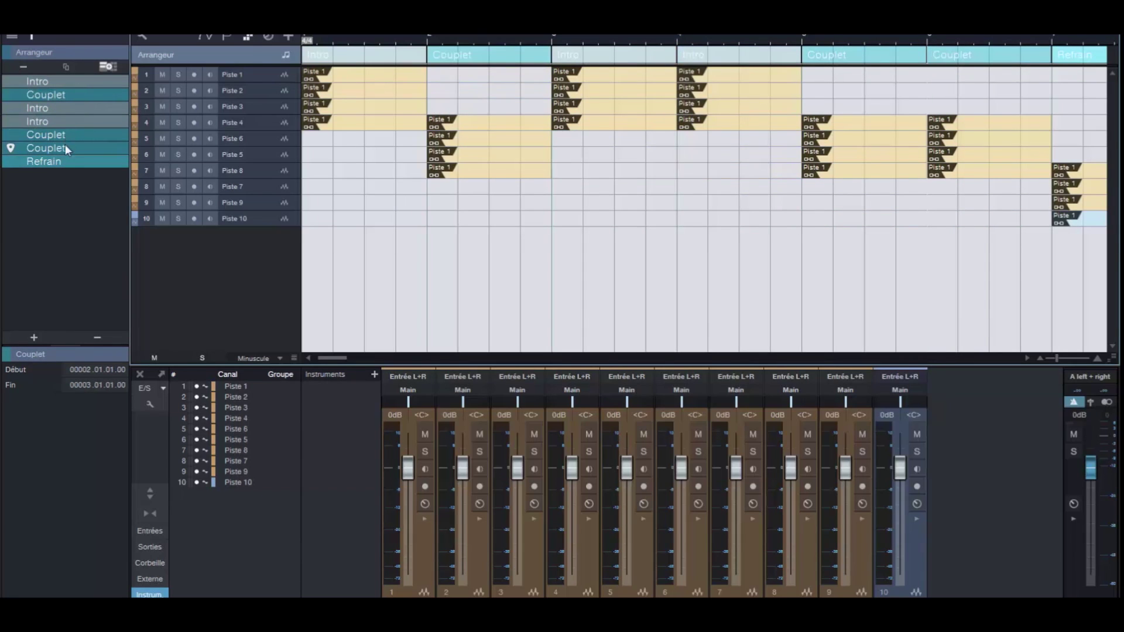
left_click_drag(65, 162, 82, 114)
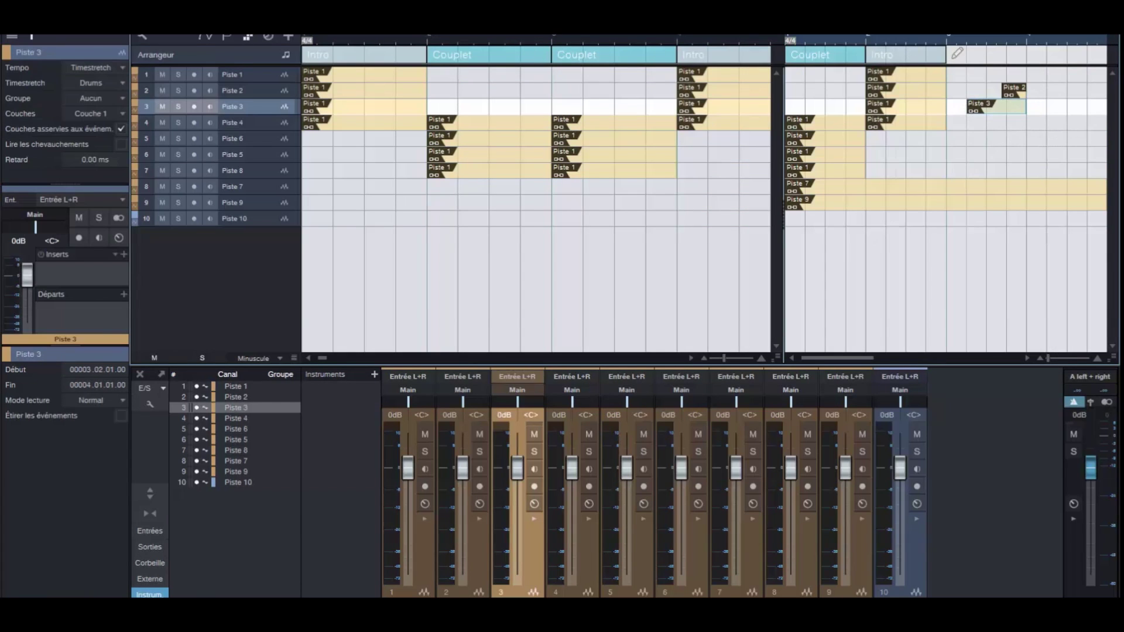
Draw a Couplet section over the Piste 2 and Piste 3 events in Bloc-notes 1 and insert it after the first Intro.
left_click_drag(954, 51, 993, 49)
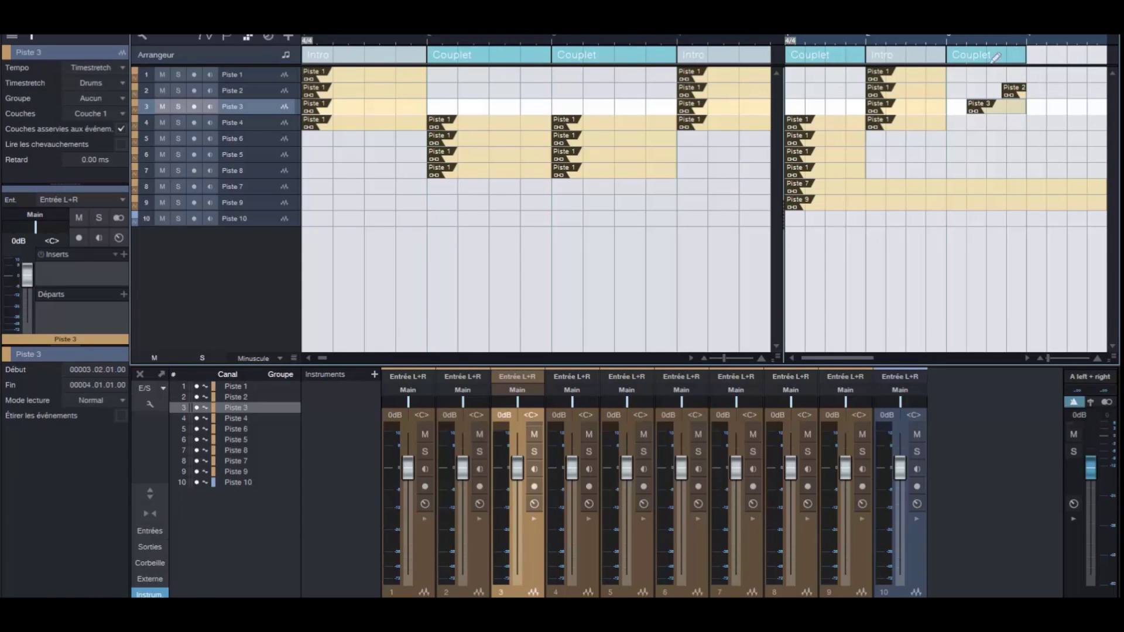
left_click(971, 59)
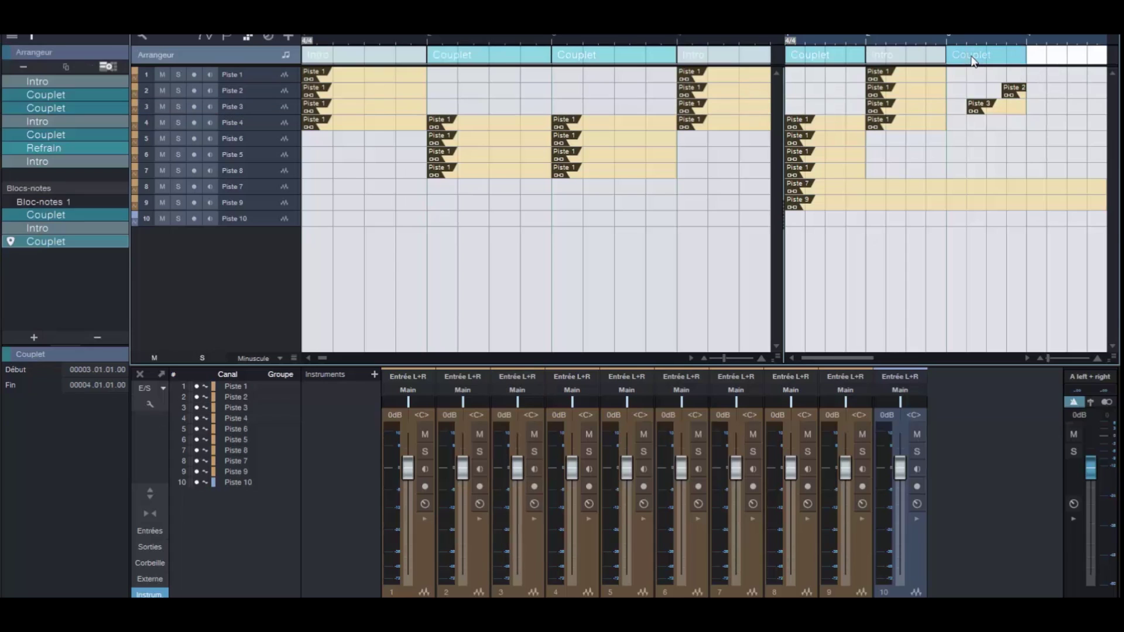
double_click(43, 243)
left_click_drag(75, 237, 85, 94)
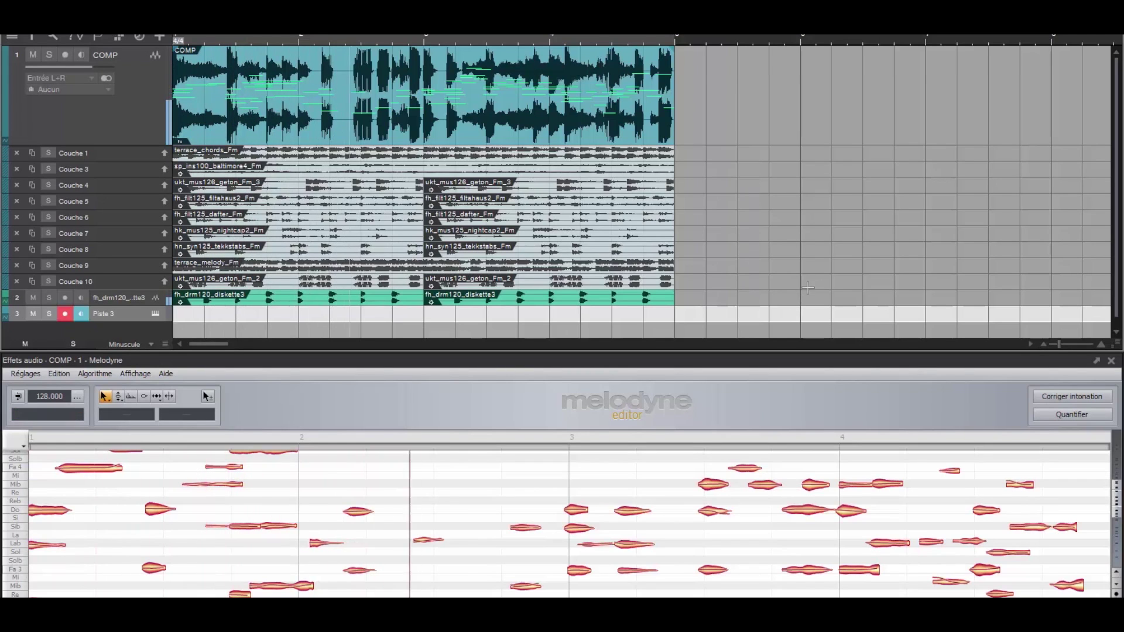
Extract the detected notes of the COMP audio event onto the instrument track Piste 3.
left_click_drag(518, 126, 518, 311)
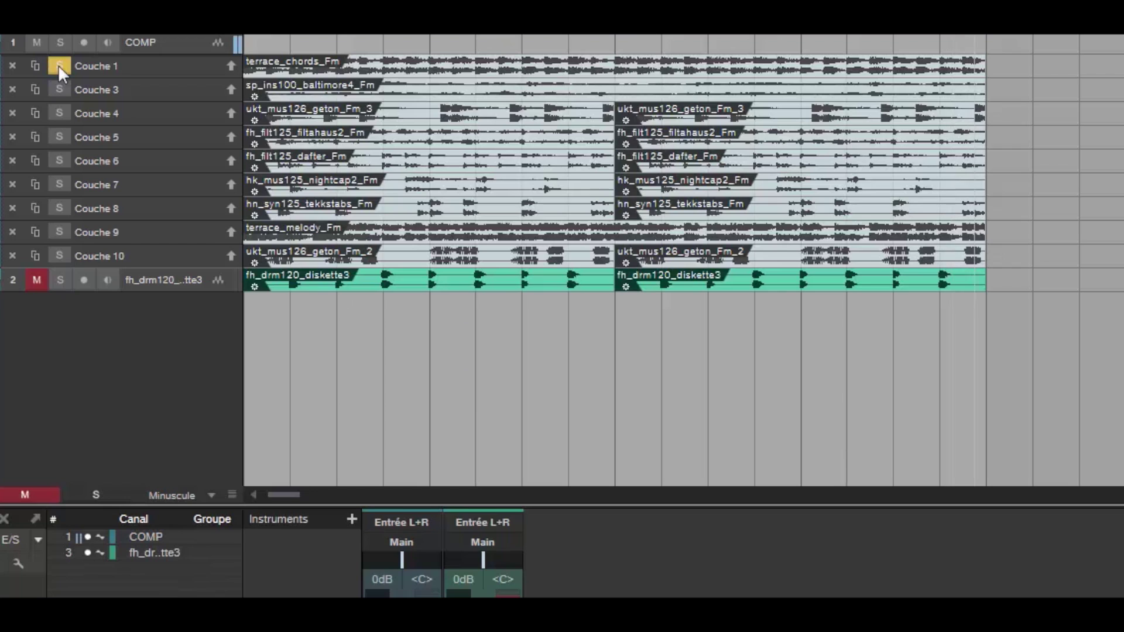
Audition the COMP track's layers by soloing Couche 4, 5, 6, 8, 9 and 10 one after another.
left_click(62, 111)
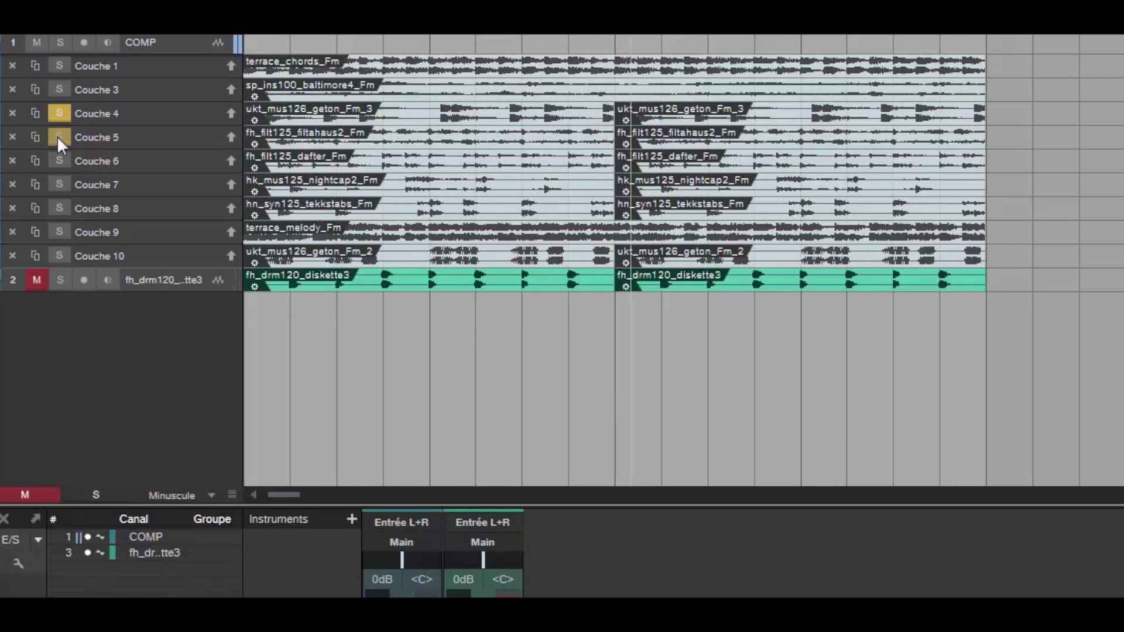
left_click(59, 138)
left_click(59, 164)
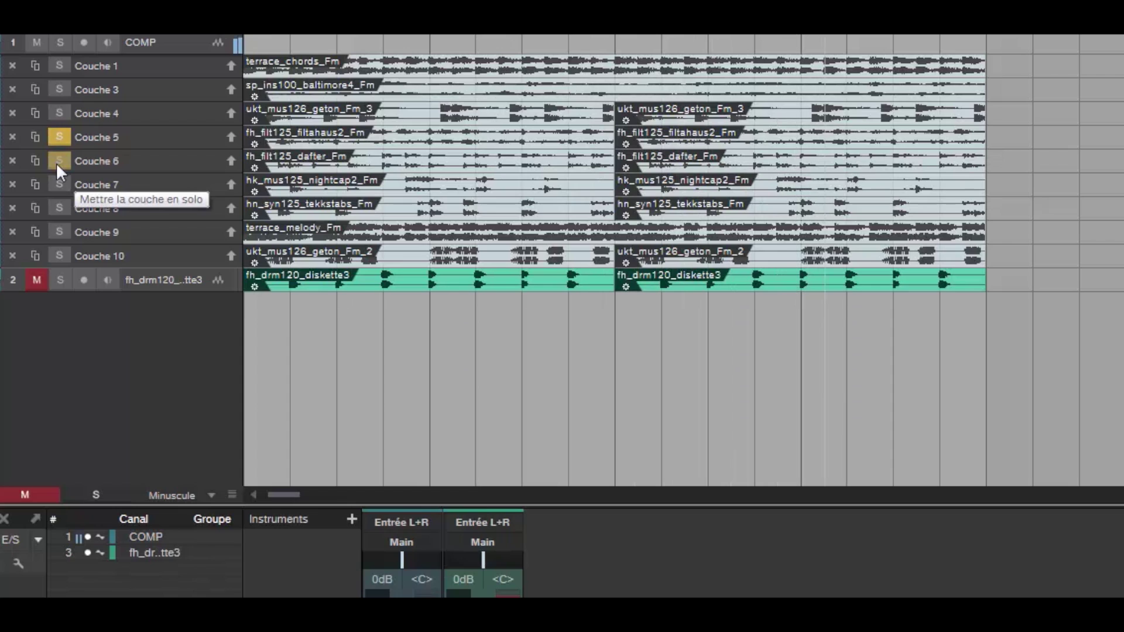
left_click(59, 209)
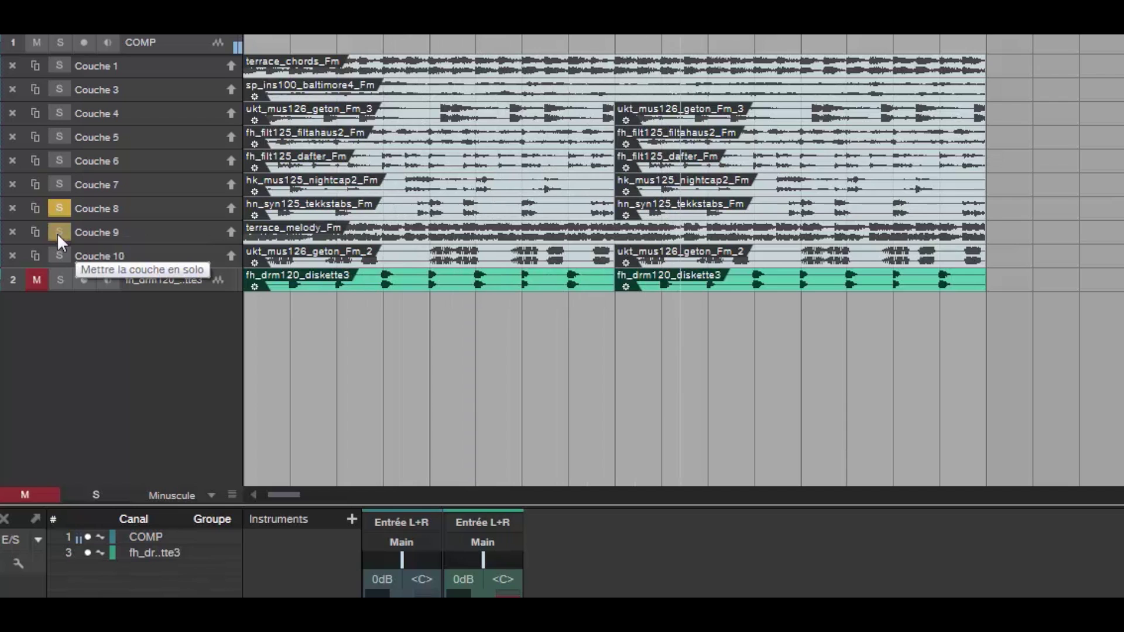
left_click(58, 232)
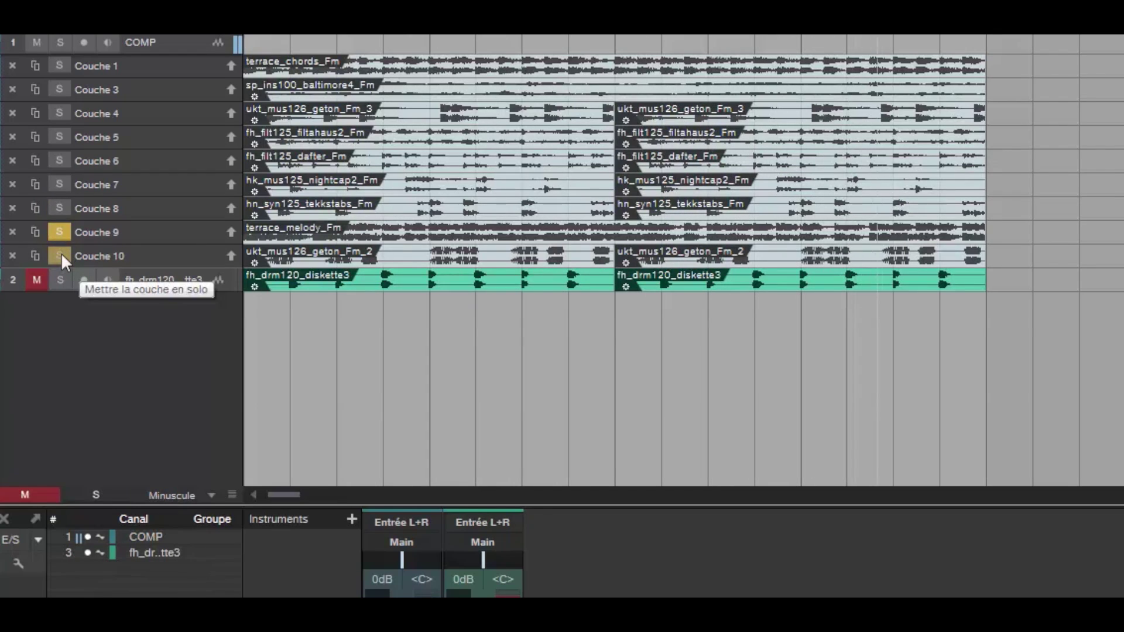
left_click(61, 253)
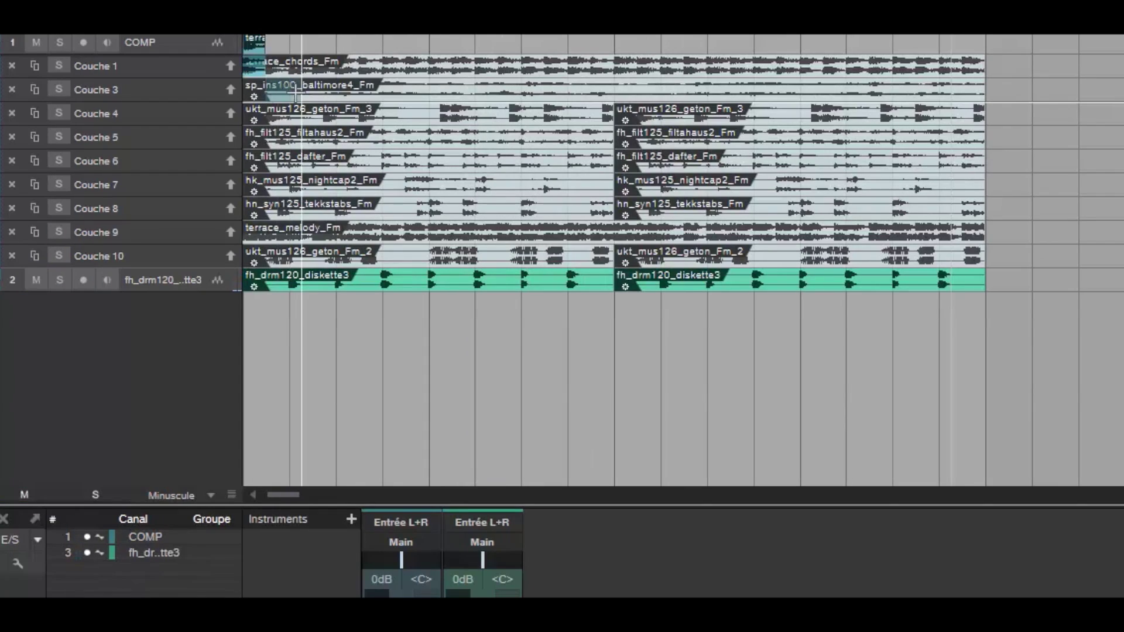
Comp short sections from Couche 3, 4, 5, 6, 8, 9 and 10 into the COMP track, undoing one selection along the way.
mouse_move(292, 88)
left_mouse_down()
mouse_move(438, 202)
mouse_move(476, 208)
mouse_move(521, 258)
mouse_move(578, 257)
mouse_move(602, 233)
left_mouse_up()
key("ctrl+z")
left_click_drag(626, 208, 672, 208)
left_click_drag(672, 185, 742, 184)
left_click_drag(673, 89, 799, 89)
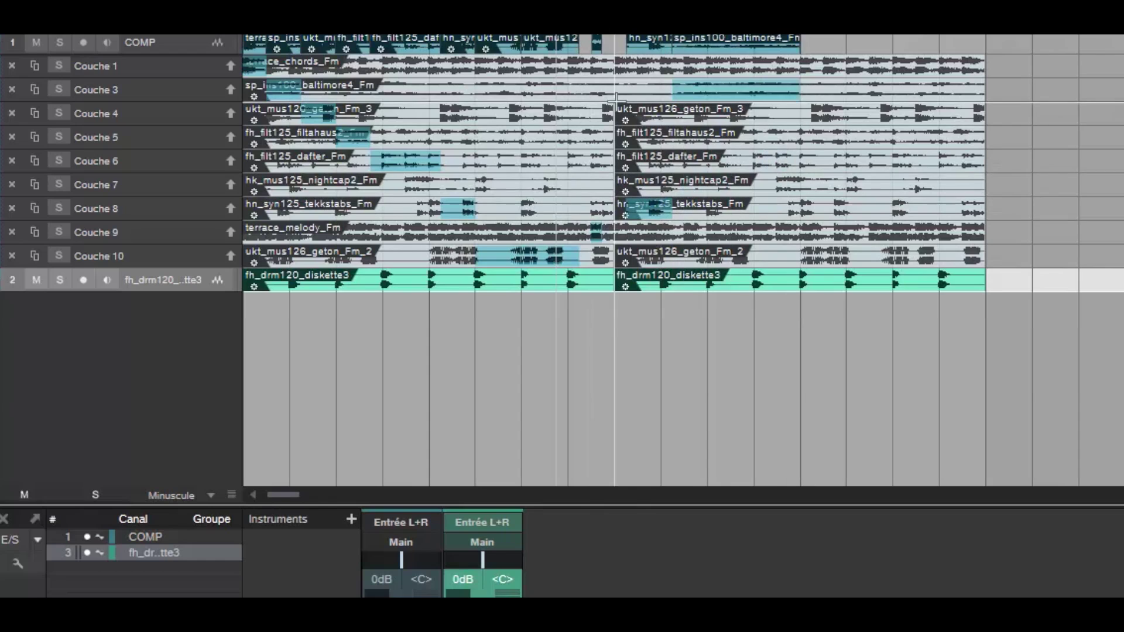
Add short sections of Couche 1, 4, 7, 9 and 10 to the second half of the COMP track.
left_click_drag(707, 66, 788, 66)
left_click_drag(881, 66, 950, 66)
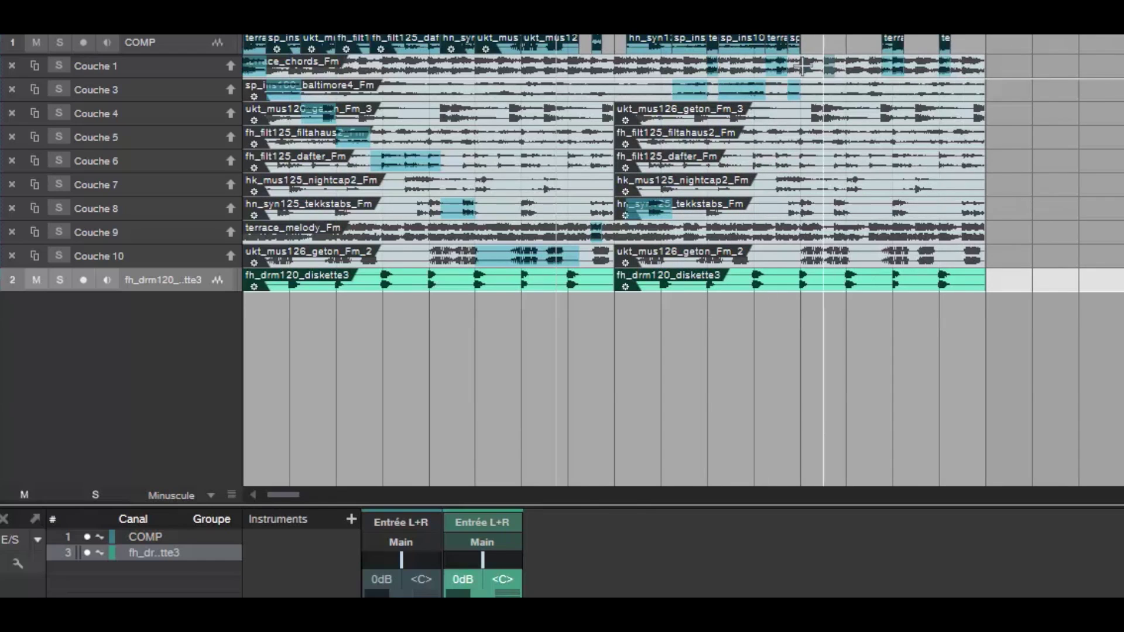
left_click_drag(802, 66, 822, 67)
left_click_drag(822, 114, 858, 114)
left_click_drag(857, 185, 869, 185)
mouse_move(881, 255)
left_mouse_down()
mouse_move(949, 256)
mouse_move(937, 232)
mouse_move(981, 229)
left_mouse_up()
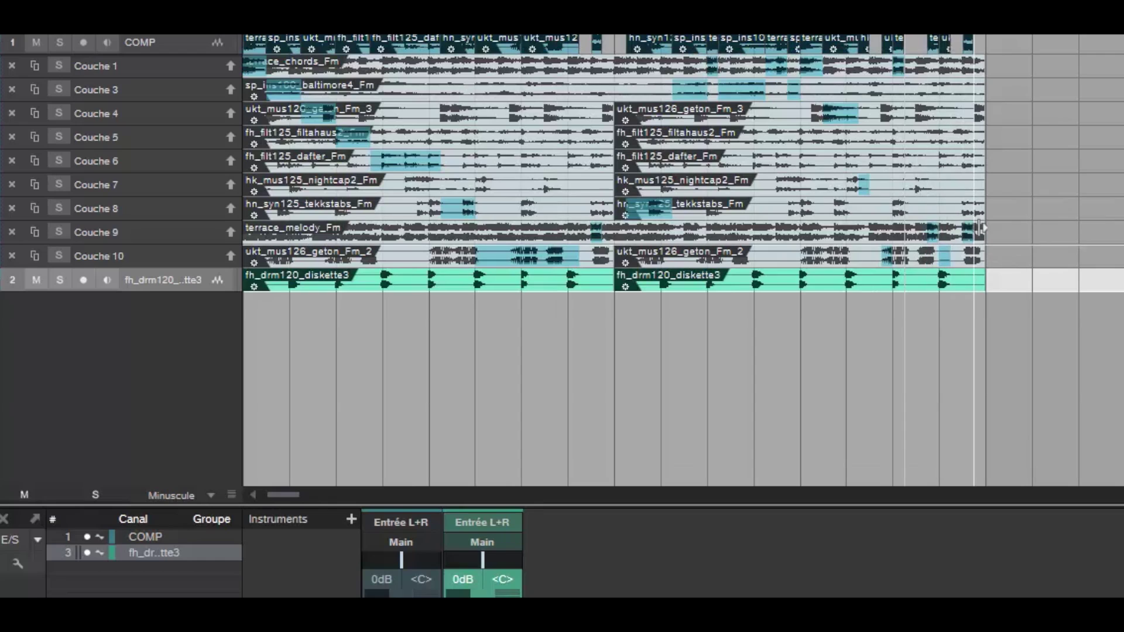
Fill the remaining gaps in COMP with pieces of Couche 10, 5, 1 and 6, and play the finished comp.
left_click_drag(602, 280, 612, 256)
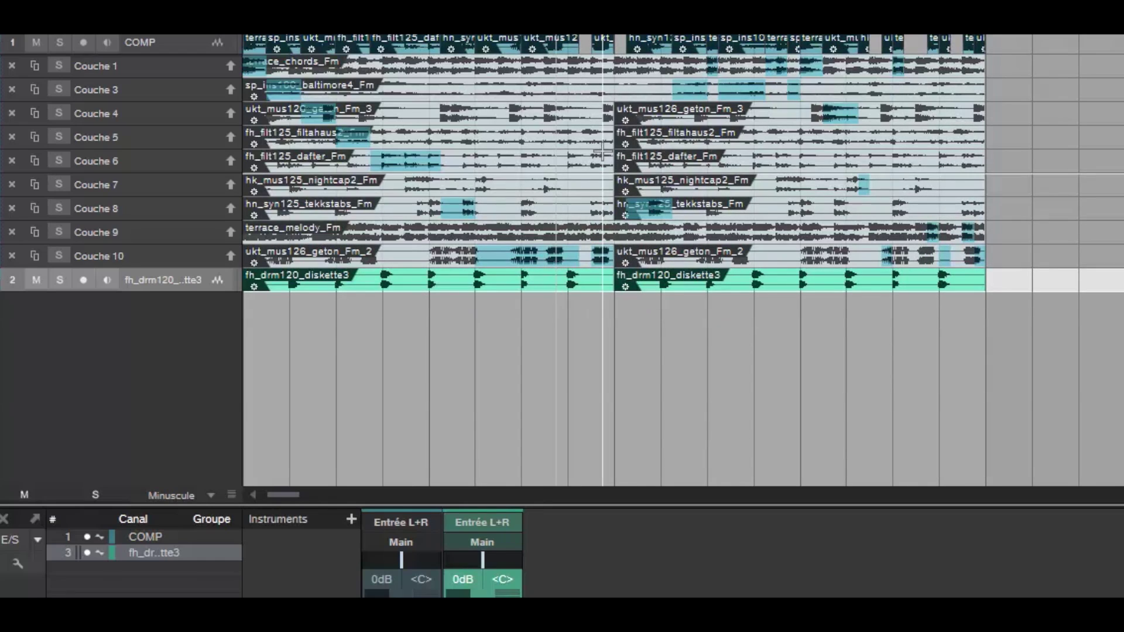
left_click_drag(567, 137, 579, 137)
left_click_drag(579, 65, 625, 75)
left_click_drag(870, 138, 961, 164)
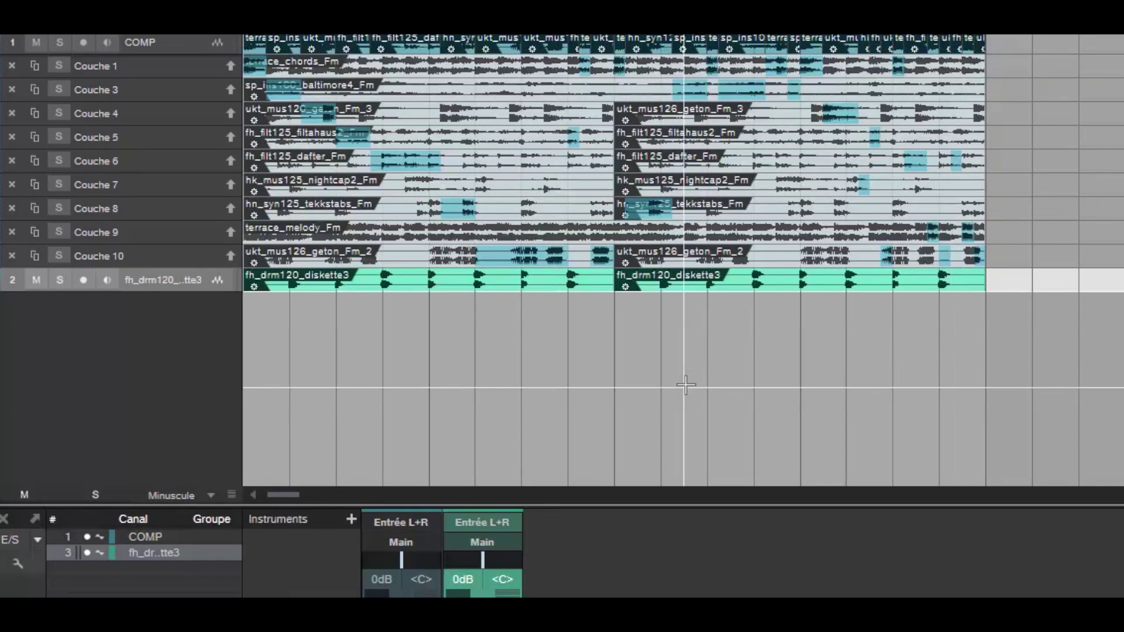
key("space")
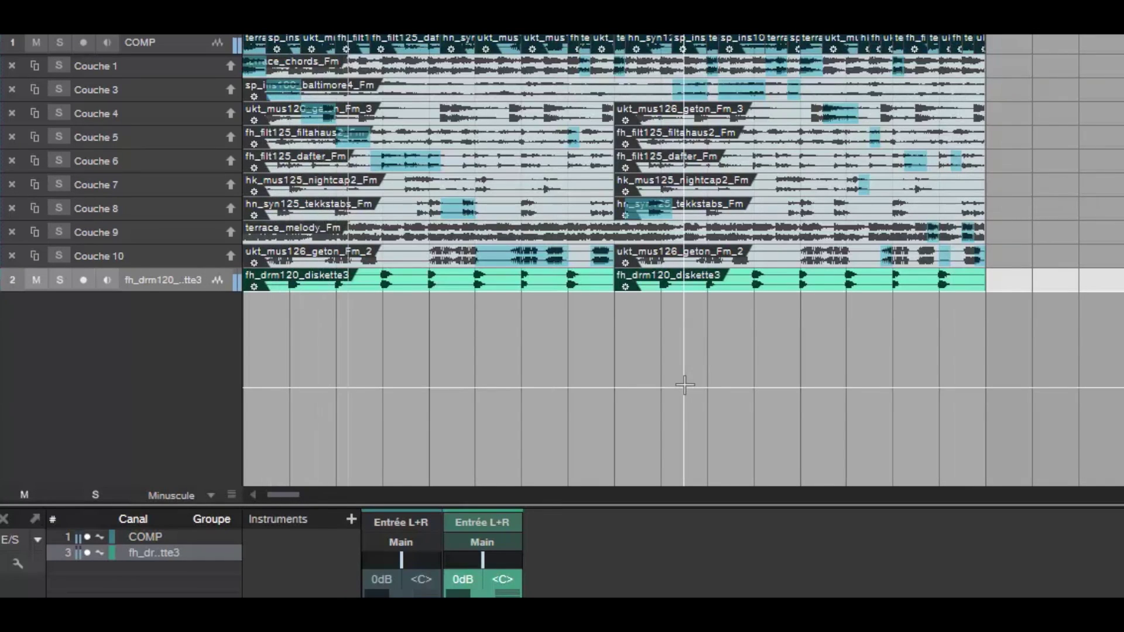